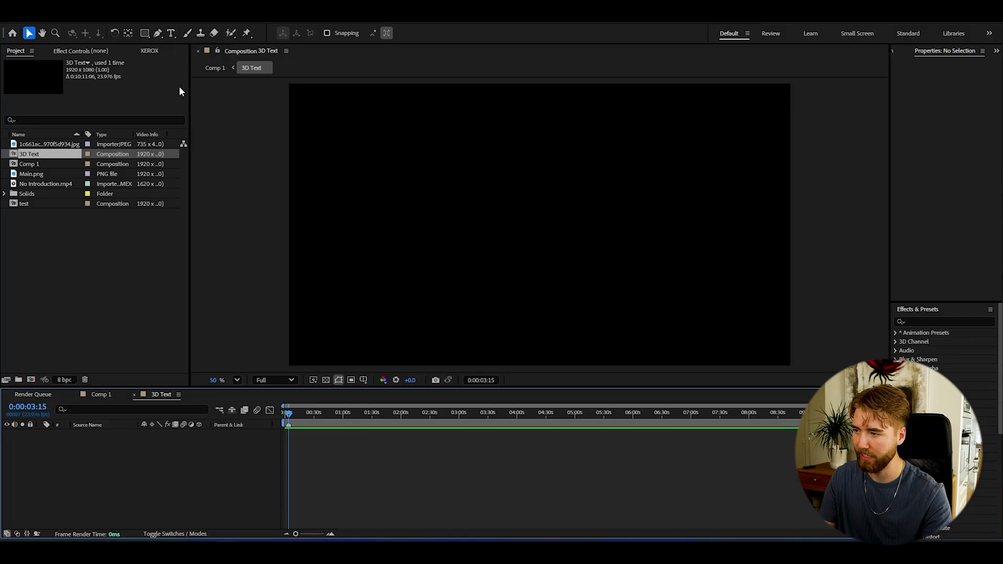
# - Add a white script 'Title' text layer and position it near the composition centre
pyautogui.click(171, 34)
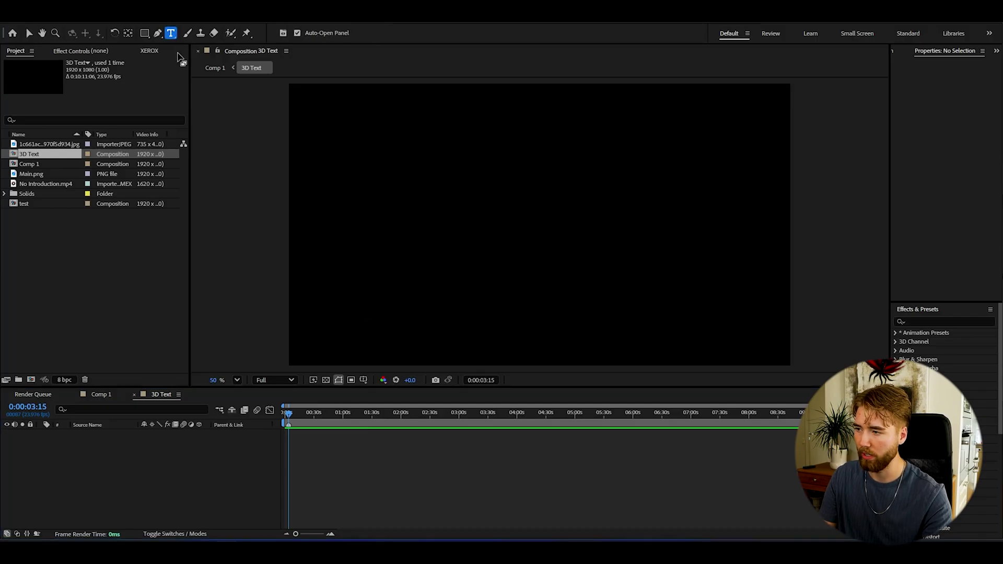
pyautogui.click(454, 242)
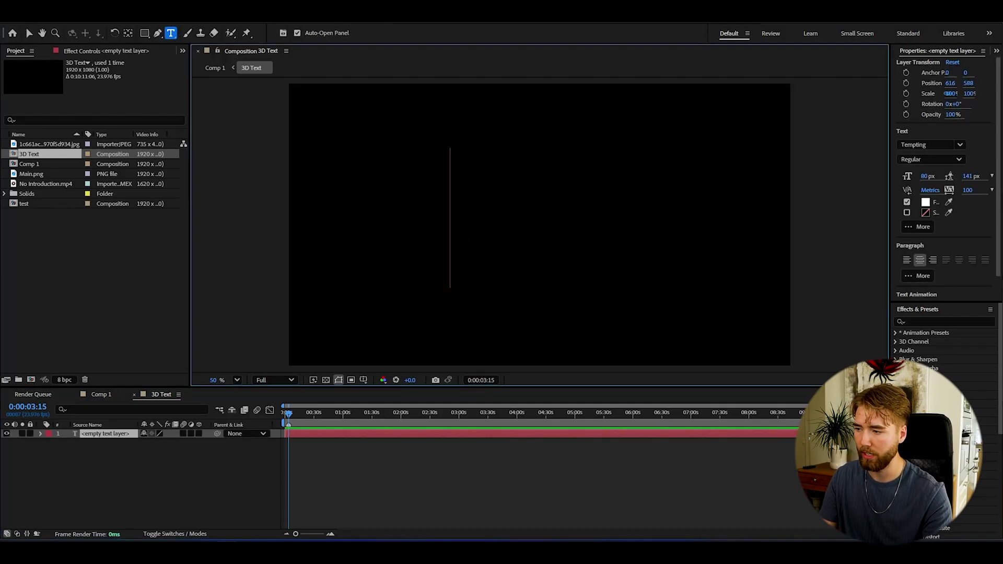
pyautogui.write('T')
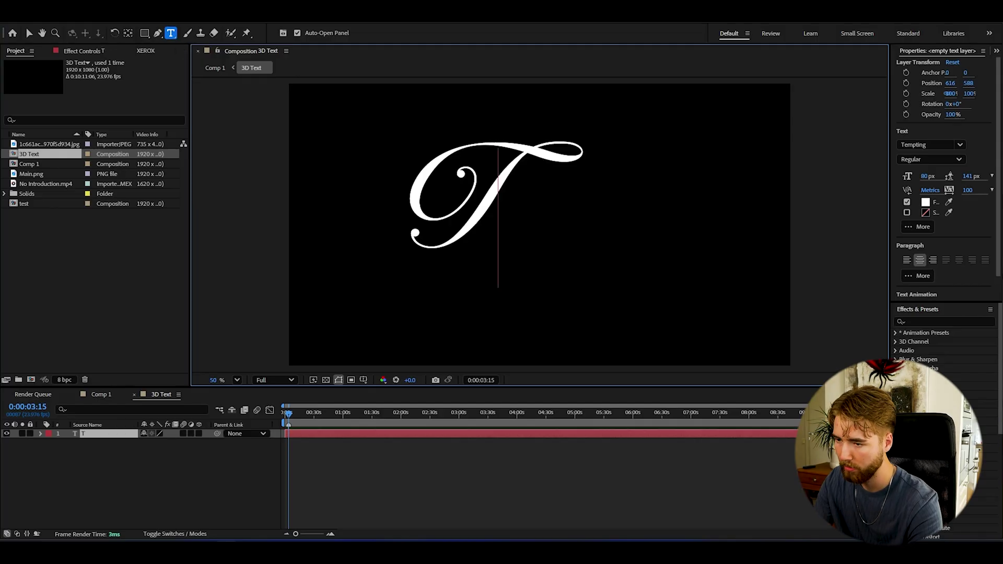
pyautogui.write('itle')
pyautogui.press('Escape')
pyautogui.moveTo(490, 221); pyautogui.dragTo(550, 241)
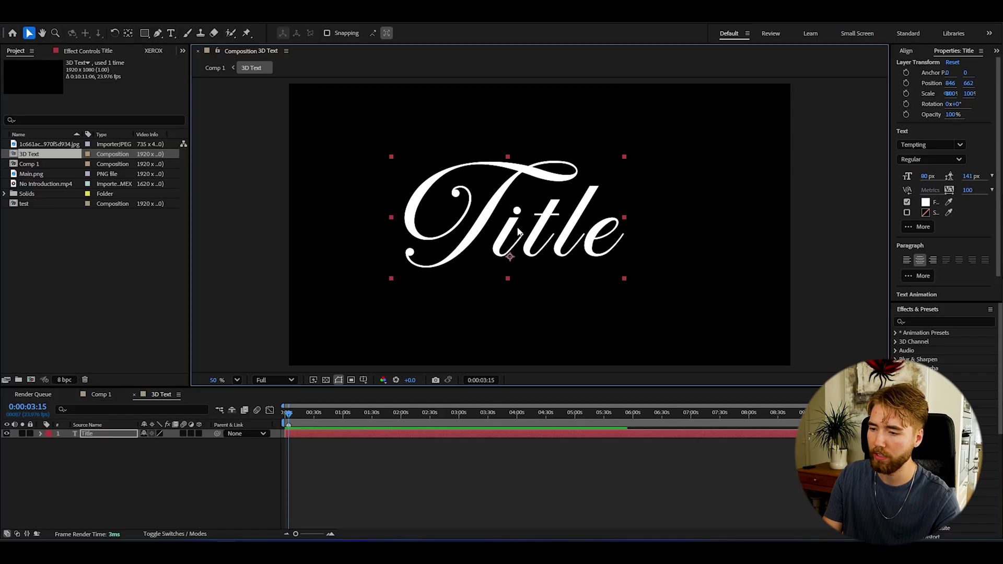
pyautogui.moveTo(564, 242); pyautogui.dragTo(561, 243)
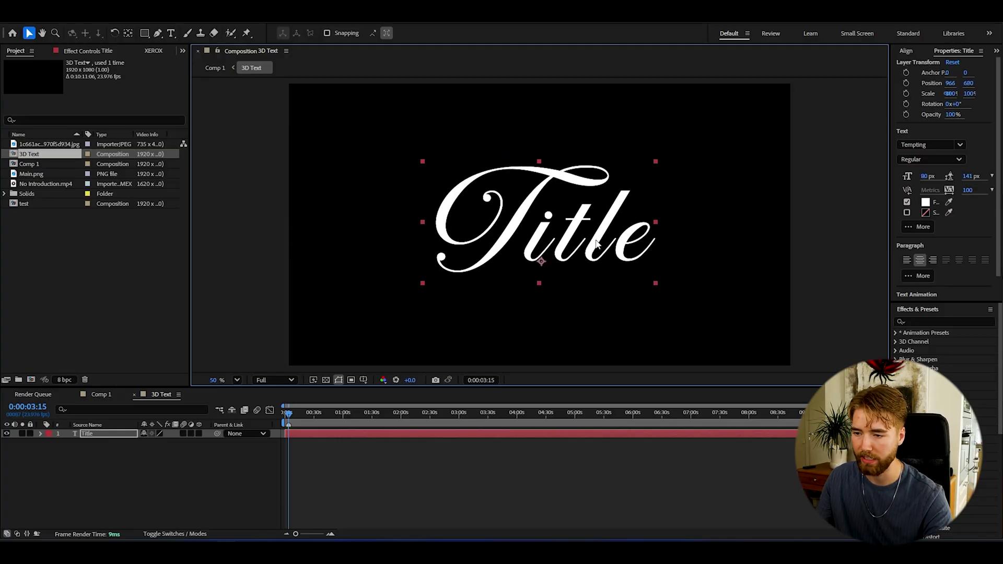
pyautogui.scroll(3, 481, 270)
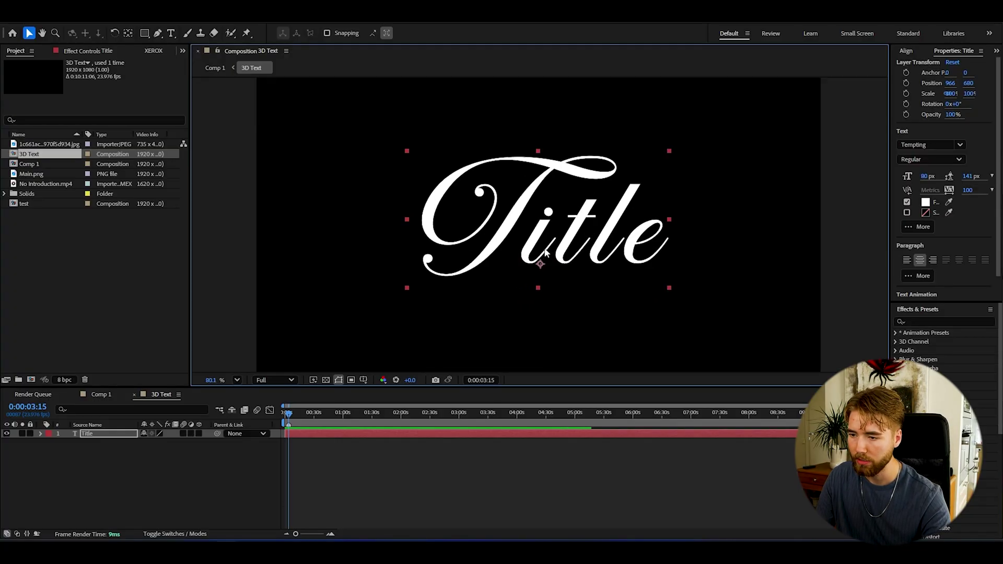
pyautogui.scroll(-1, 478, 270)
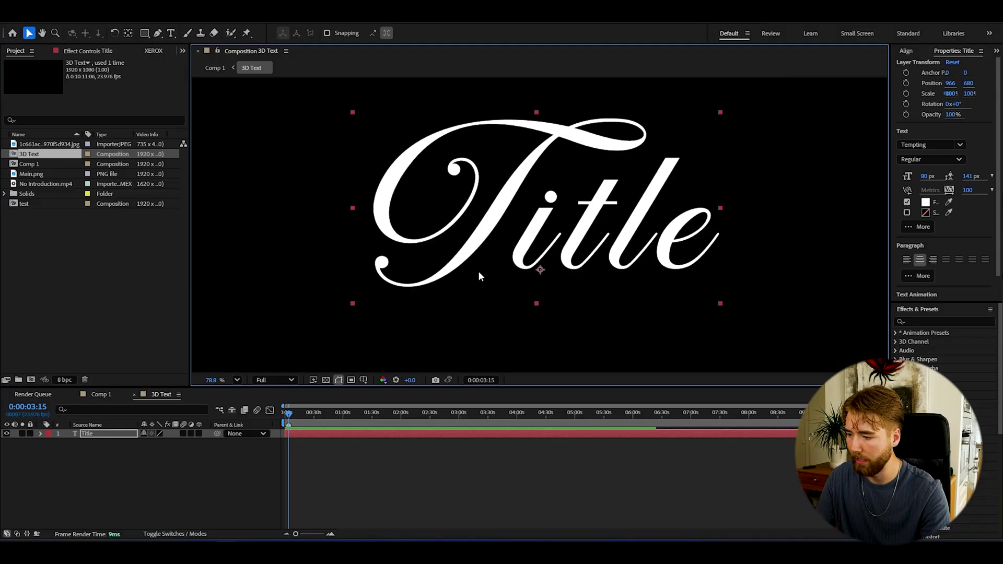
# - Hide the Title layer and fit the whole composition in the viewer
pyautogui.click(9, 434)
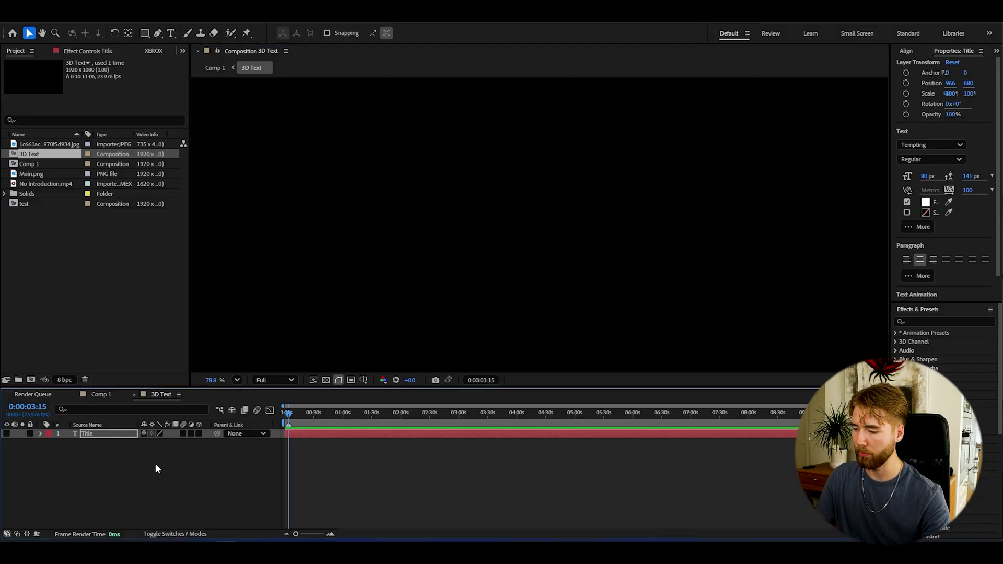
pyautogui.click(236, 379)
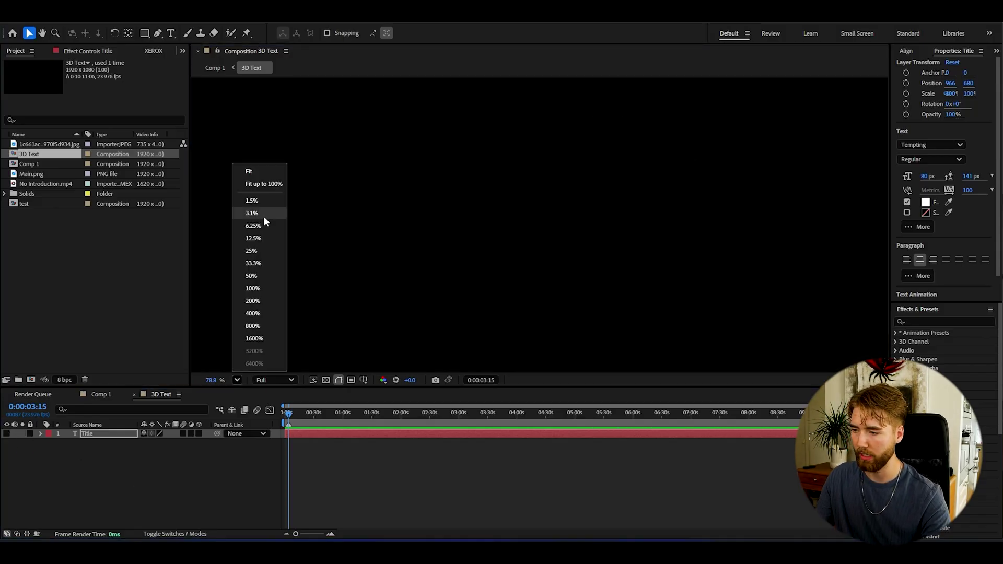
pyautogui.click(259, 169)
# - Create a new black solid layer in the 3D Text composition
pyautogui.rightClick(185, 477)
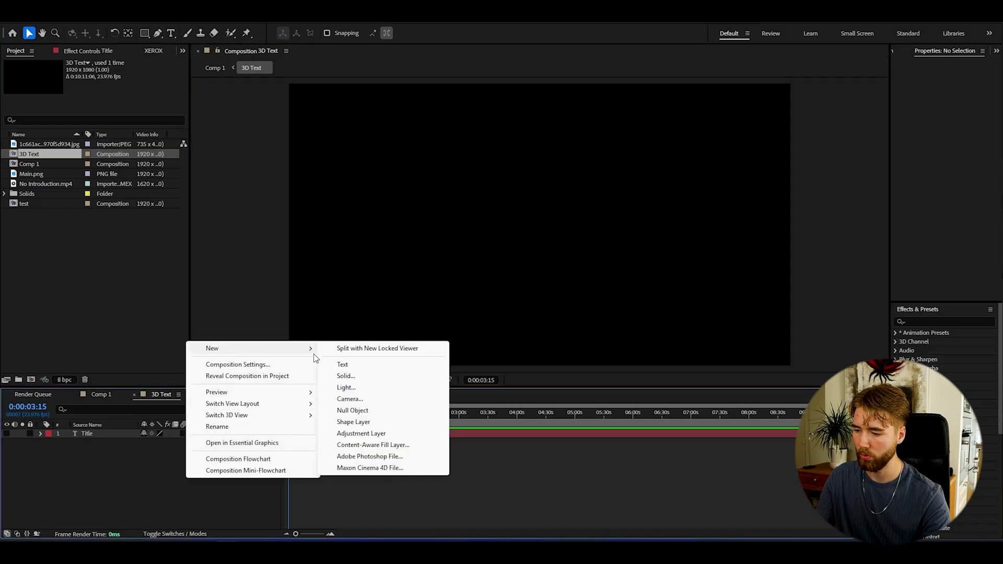
pyautogui.click(359, 377)
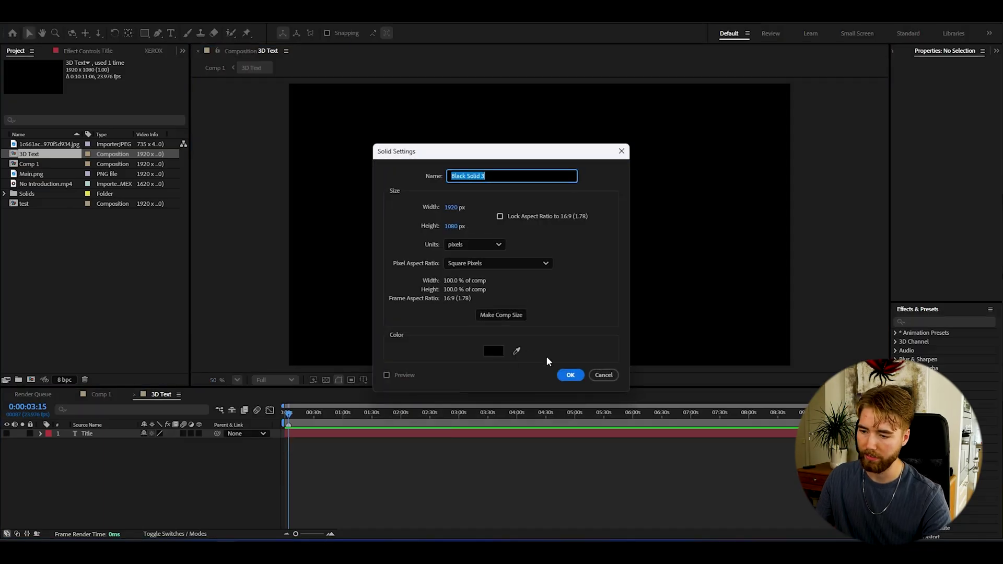
pyautogui.click(571, 376)
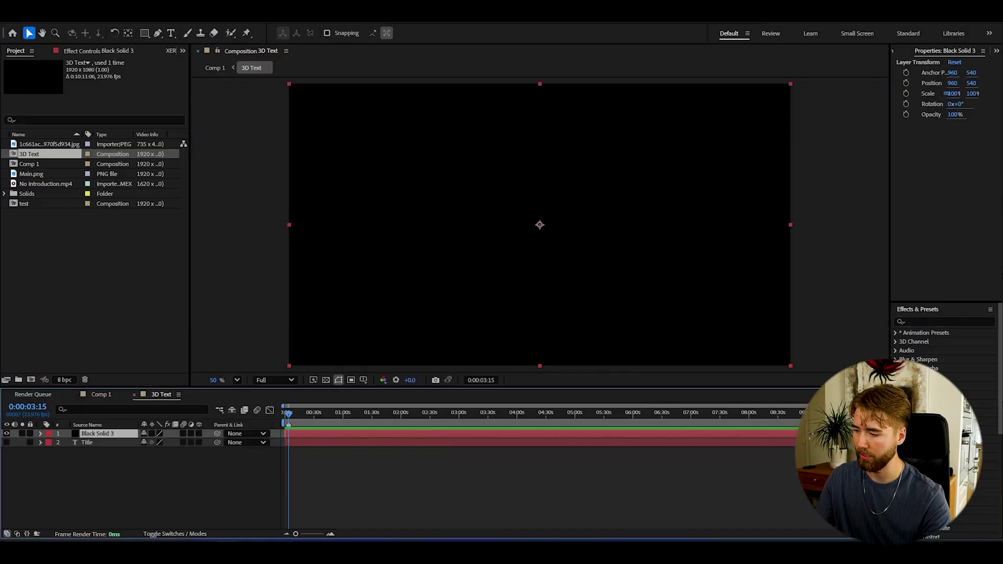
# - Apply the chrome 3D title preset to the solid and set Path Layer 1 to Title
pyautogui.click(898, 333)
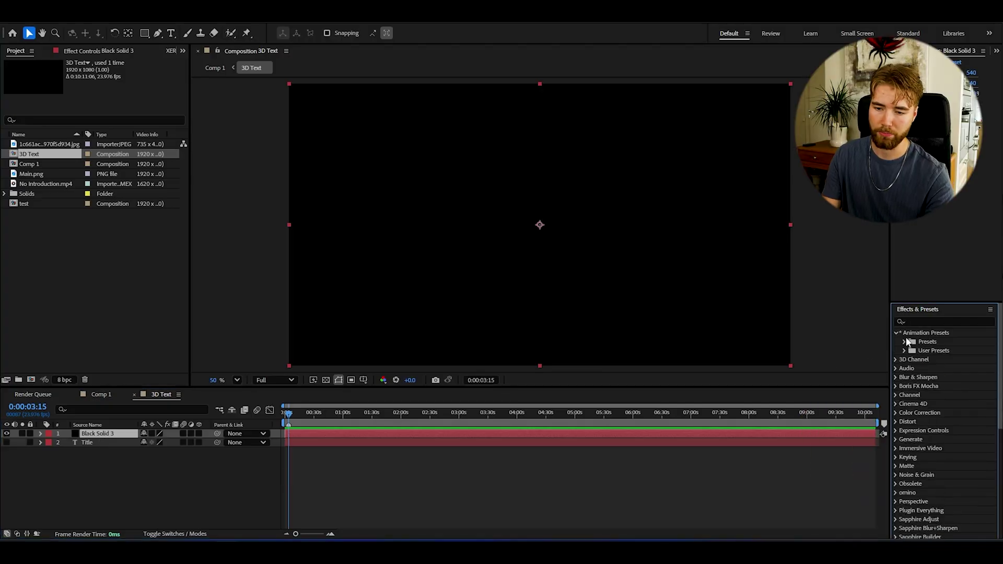
pyautogui.click(904, 351)
pyautogui.doubleClick(934, 358)
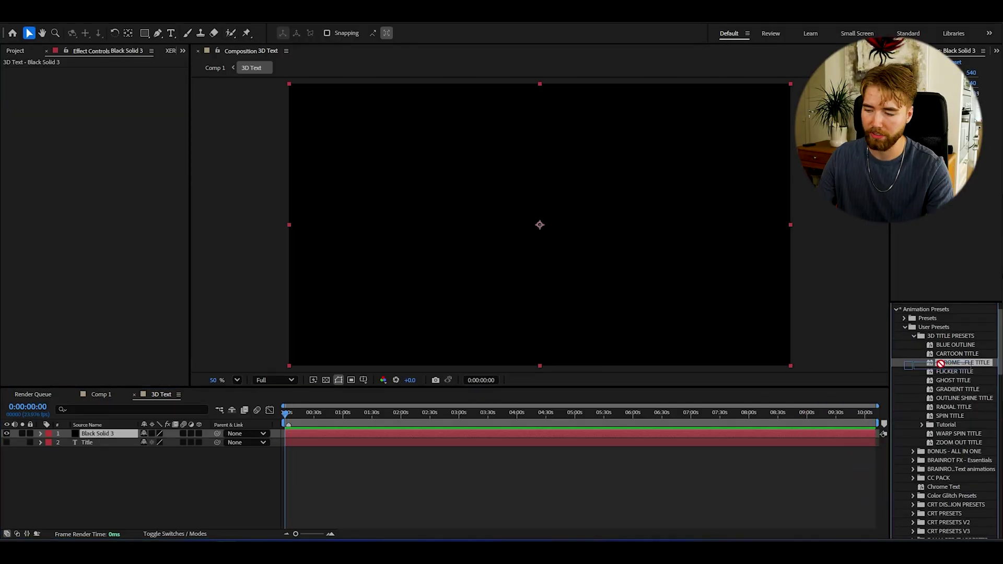
pyautogui.moveTo(961, 363); pyautogui.dragTo(97, 434)
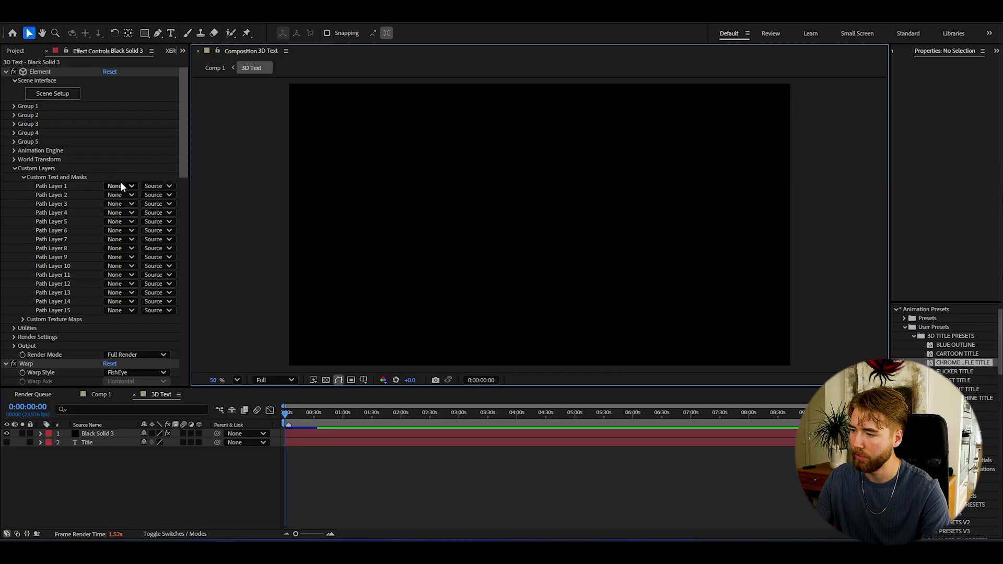
pyautogui.click(120, 186)
pyautogui.click(137, 224)
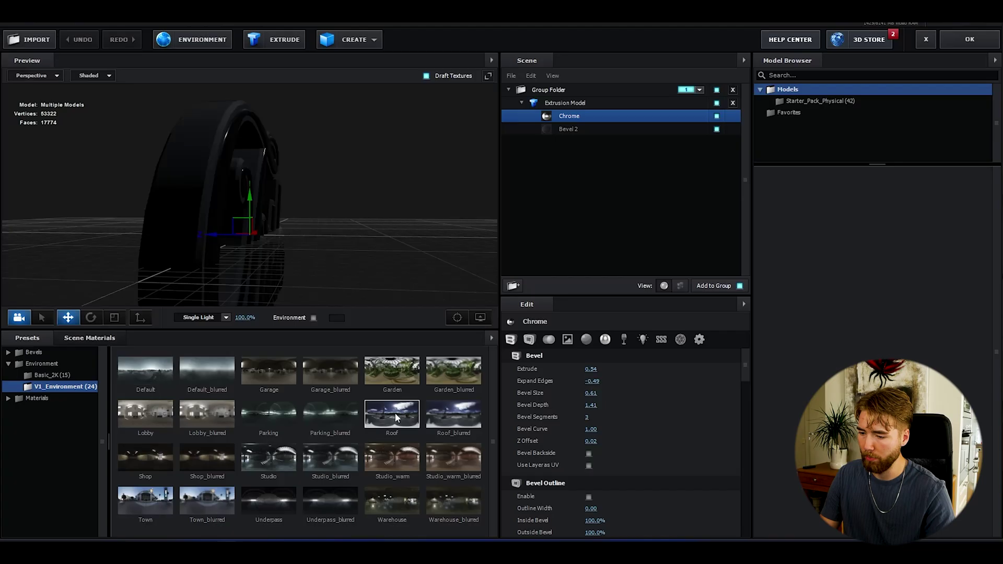
# - Light the chrome Title model with a reflective environment preset and accept the scene
pyautogui.click(454, 412)
pyautogui.moveTo(320, 281)
pyautogui.mouseDown()
pyautogui.moveTo(353, 201)
pyautogui.moveTo(468, 168)
pyautogui.moveTo(422, 175)
pyautogui.mouseUp()
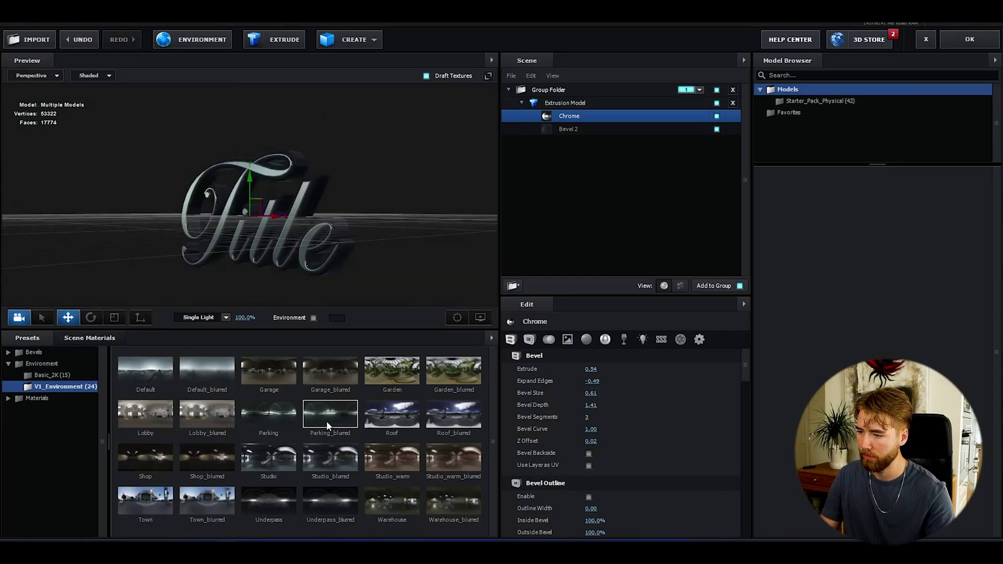
pyautogui.moveTo(432, 218)
pyautogui.mouseDown()
pyautogui.moveTo(366, 437)
pyautogui.moveTo(443, 166)
pyautogui.moveTo(465, 405)
pyautogui.mouseUp()
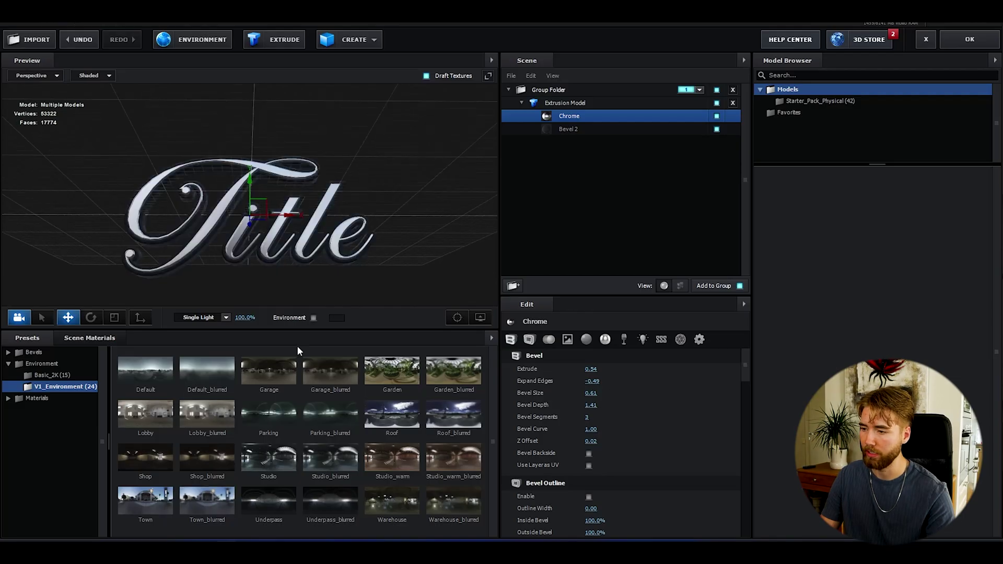
pyautogui.moveTo(313, 290); pyautogui.dragTo(369, 303)
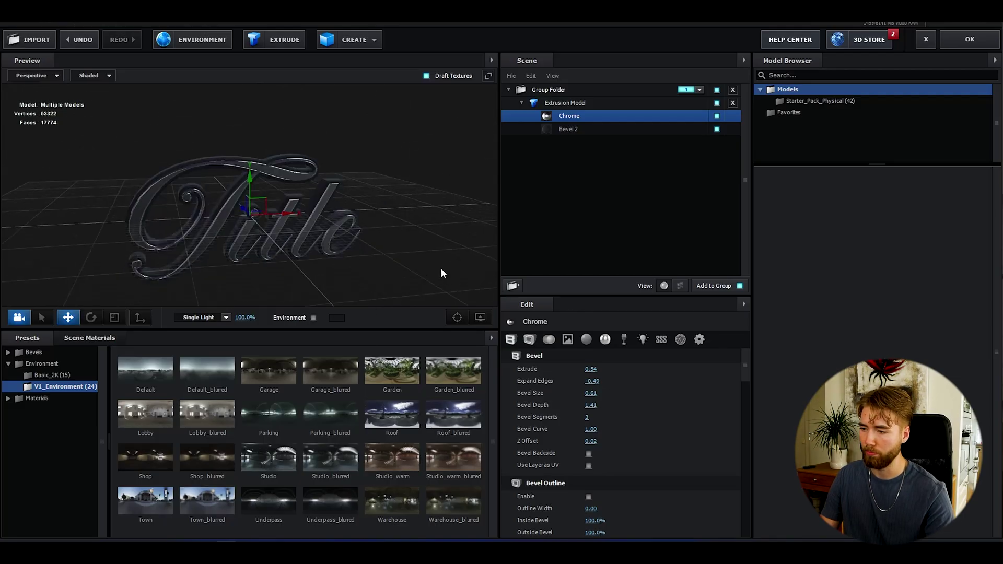
pyautogui.moveTo(440, 267); pyautogui.dragTo(403, 242)
pyautogui.click(969, 39)
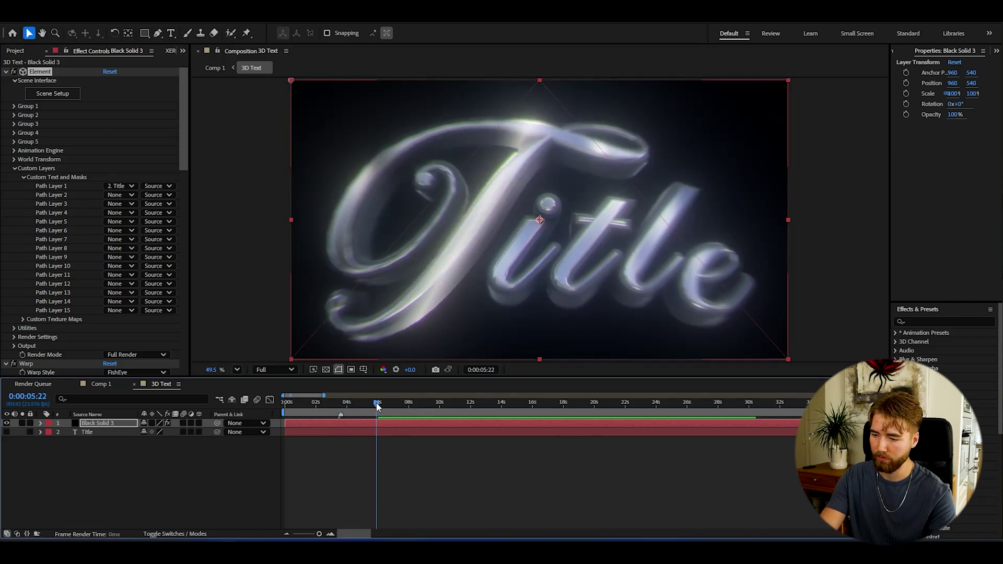
# - Unhide the Title layer and set its font size to 68 px
pyautogui.click(377, 404)
pyautogui.scroll(4, 382, 425)
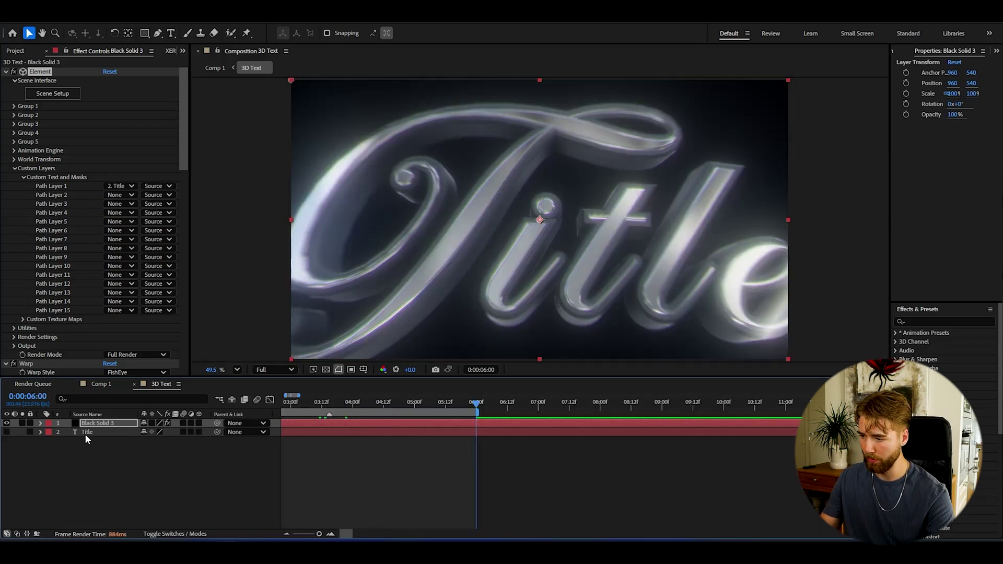
pyautogui.click(85, 433)
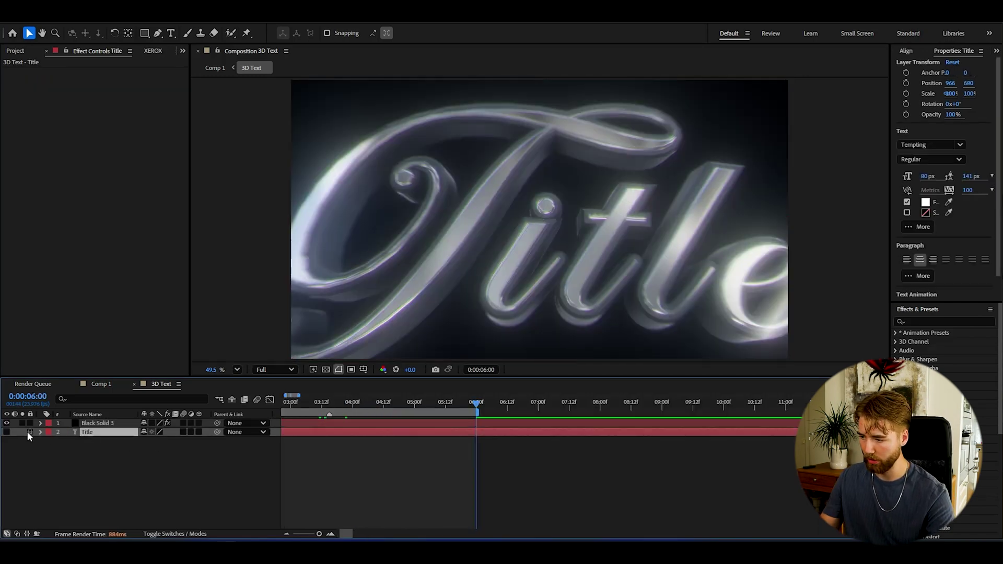
pyautogui.click(6, 433)
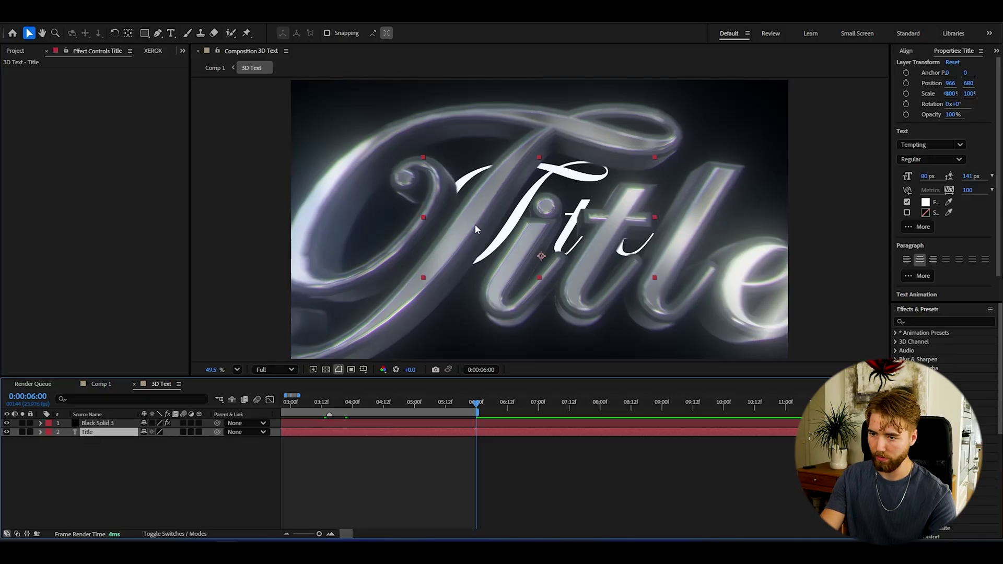
pyautogui.click(928, 178)
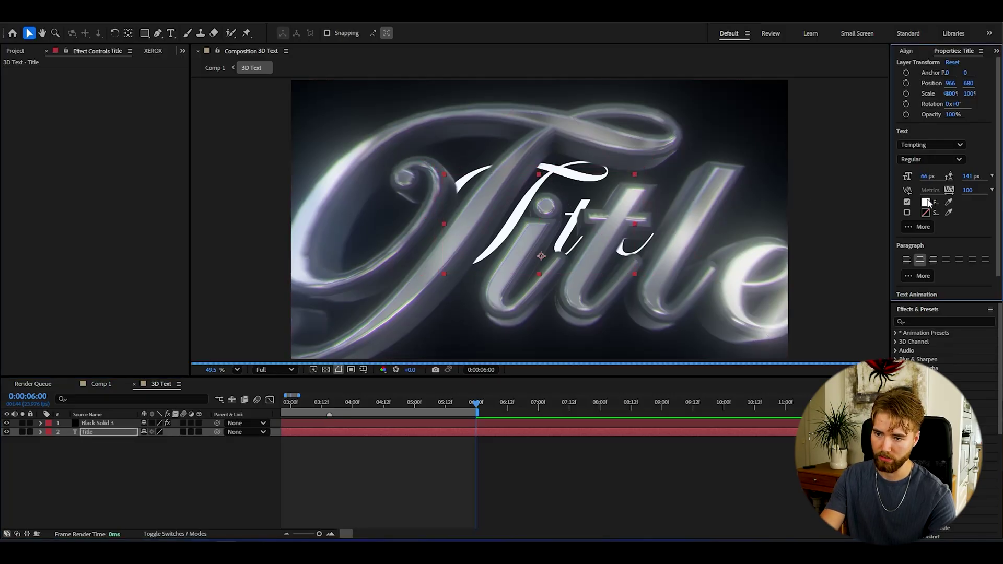
pyautogui.press('Return')
pyautogui.press('Home')
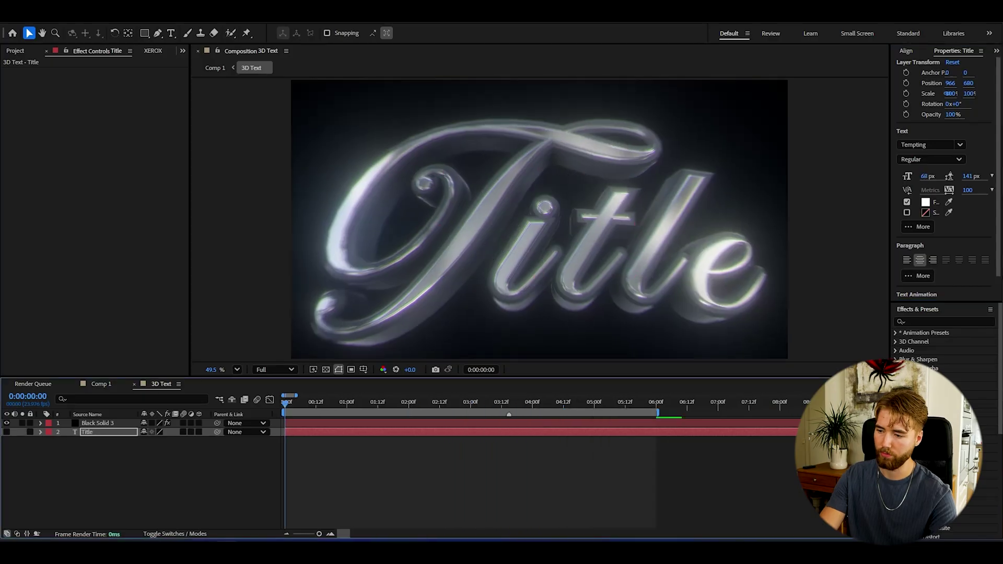
# - Preview the chrome title intro animation once from the start
pyautogui.press('space')
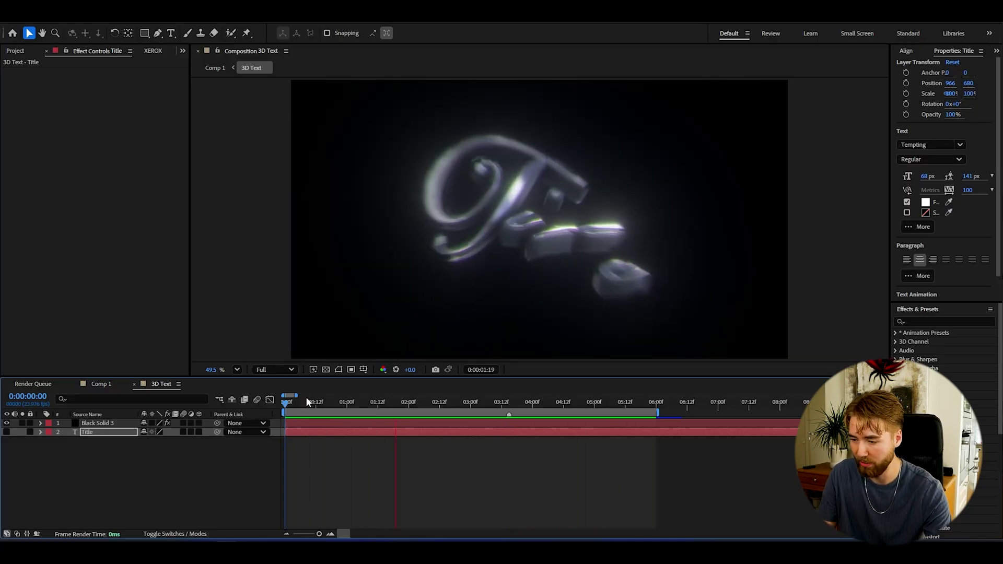
pyautogui.press('space')
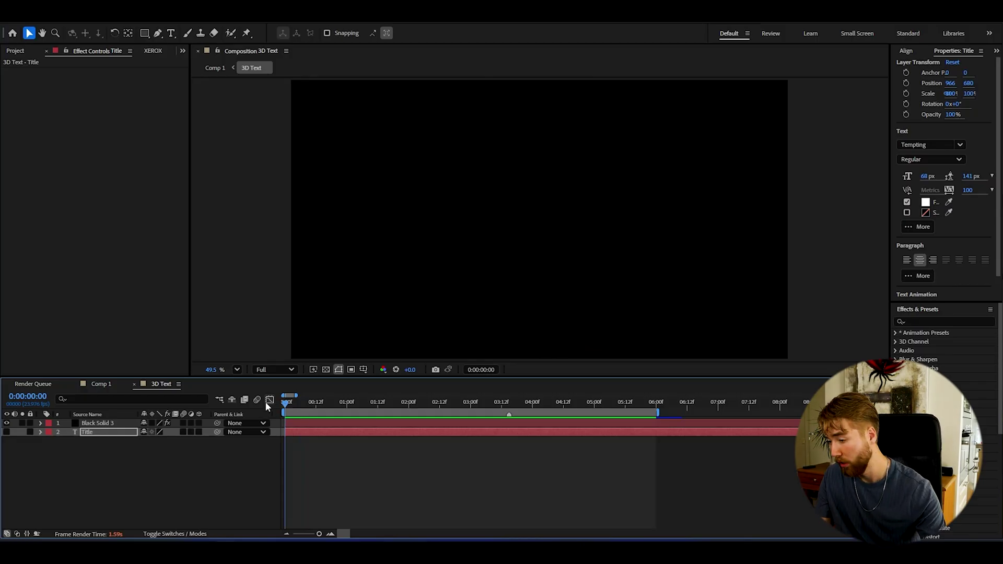
pyautogui.rightClick(112, 423)
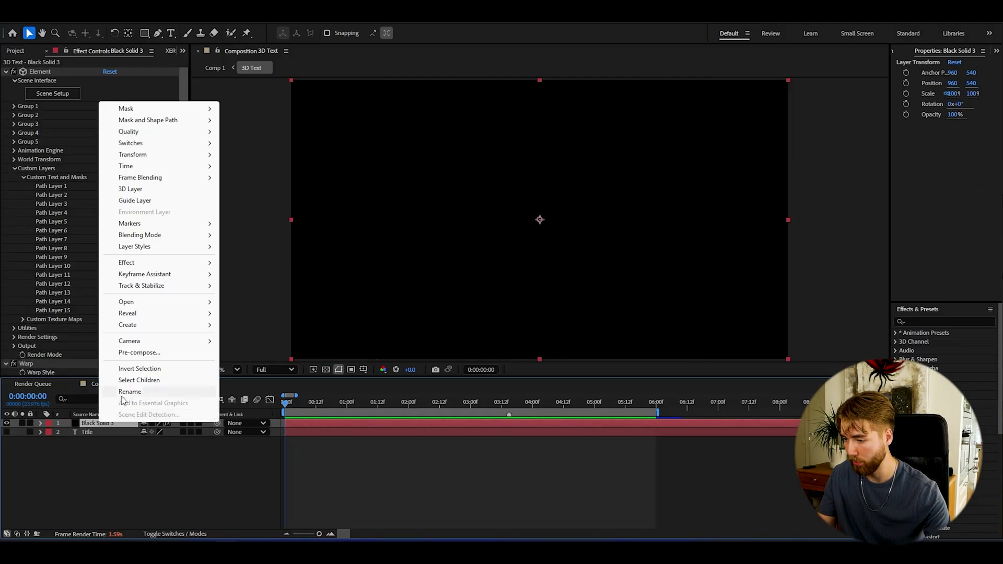
# - Rename the Element layer to Chrome Shuffle and create a new black solid
pyautogui.click(124, 392)
pyautogui.write('Chrome ')
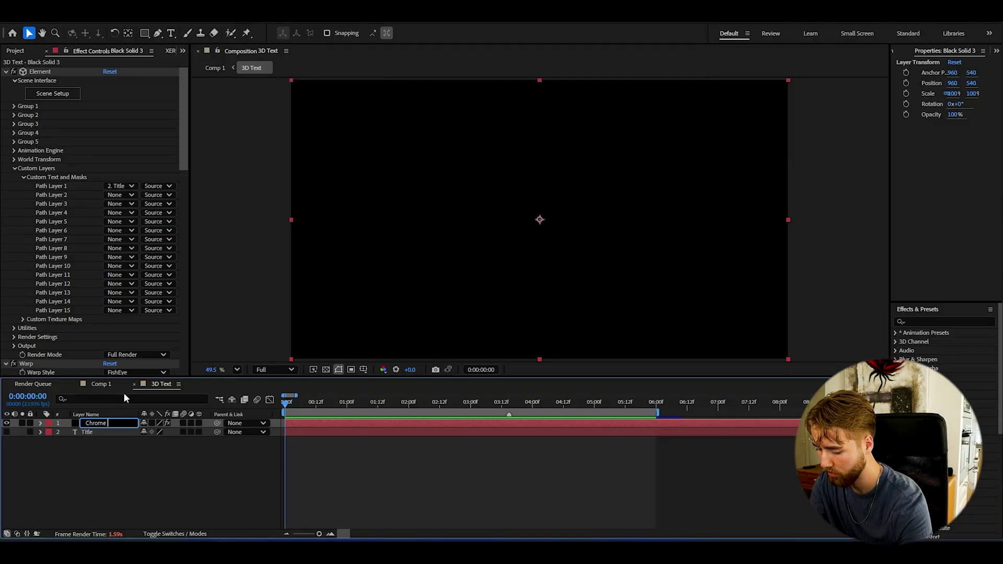
pyautogui.write('Shuffle')
pyautogui.click(83, 454)
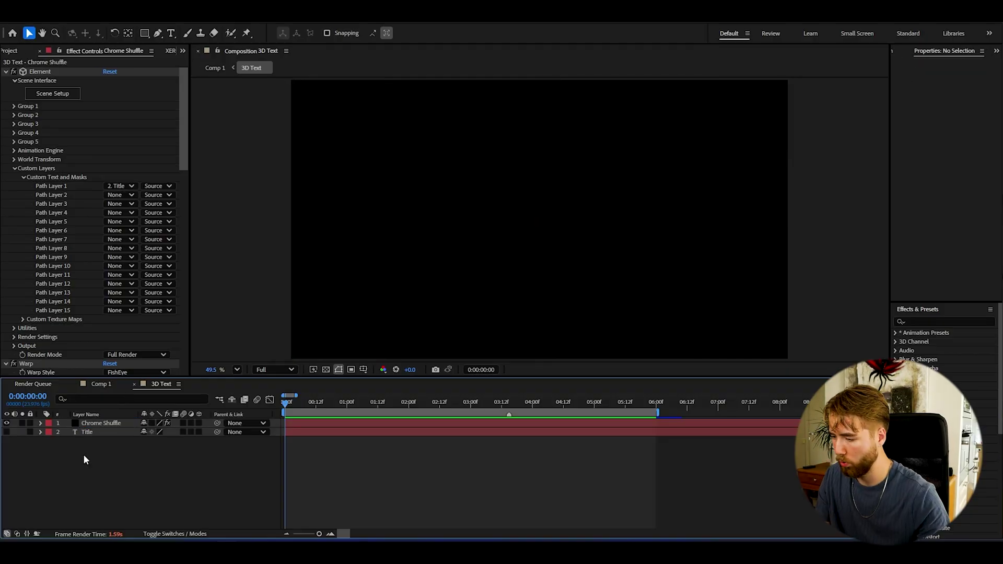
pyautogui.rightClick(93, 460)
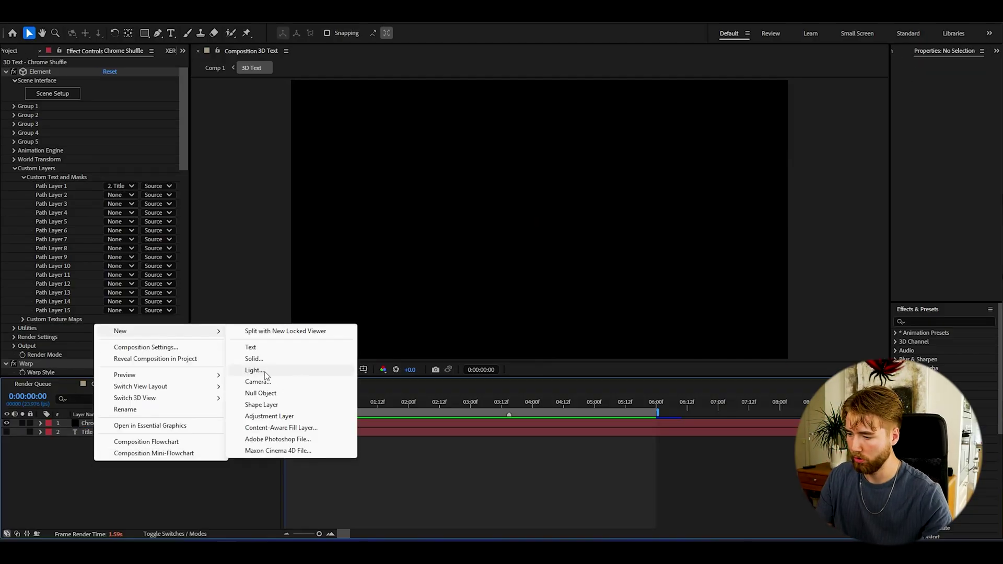
pyautogui.click(253, 358)
pyautogui.click(566, 374)
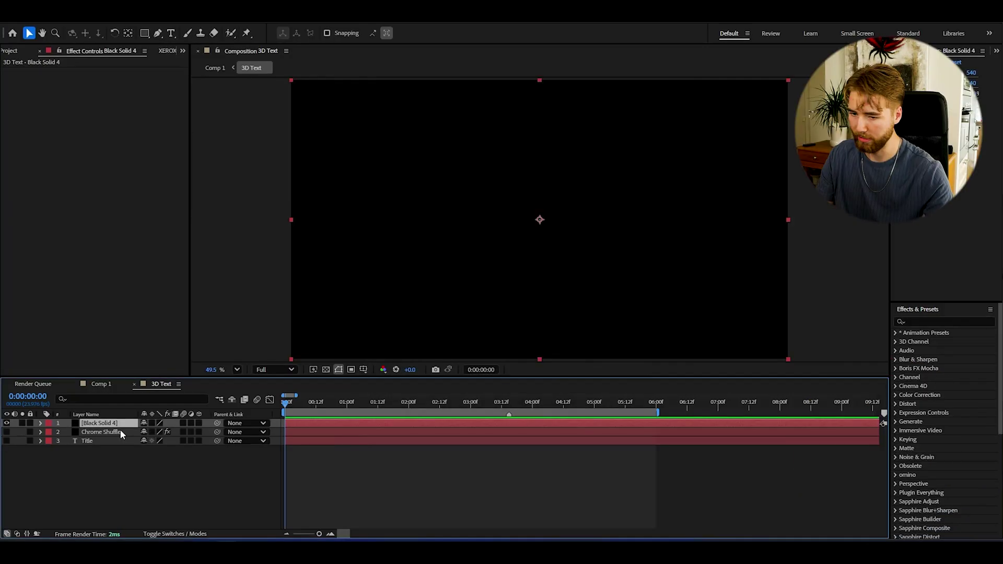
# - Apply the BLUE OUTLINE title preset to Black Solid 4
pyautogui.click(898, 335)
pyautogui.click(905, 351)
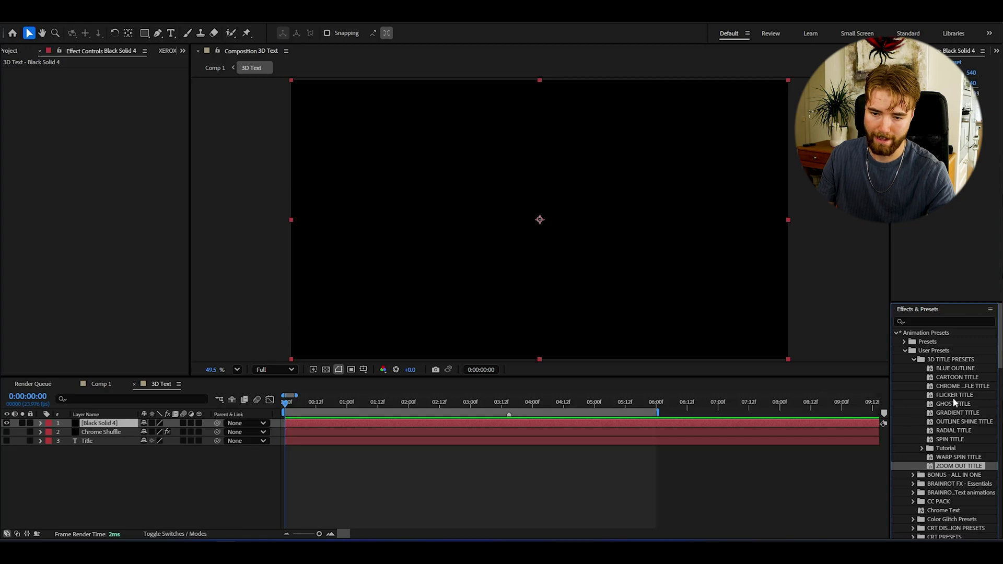
pyautogui.moveTo(892, 368); pyautogui.dragTo(83, 423)
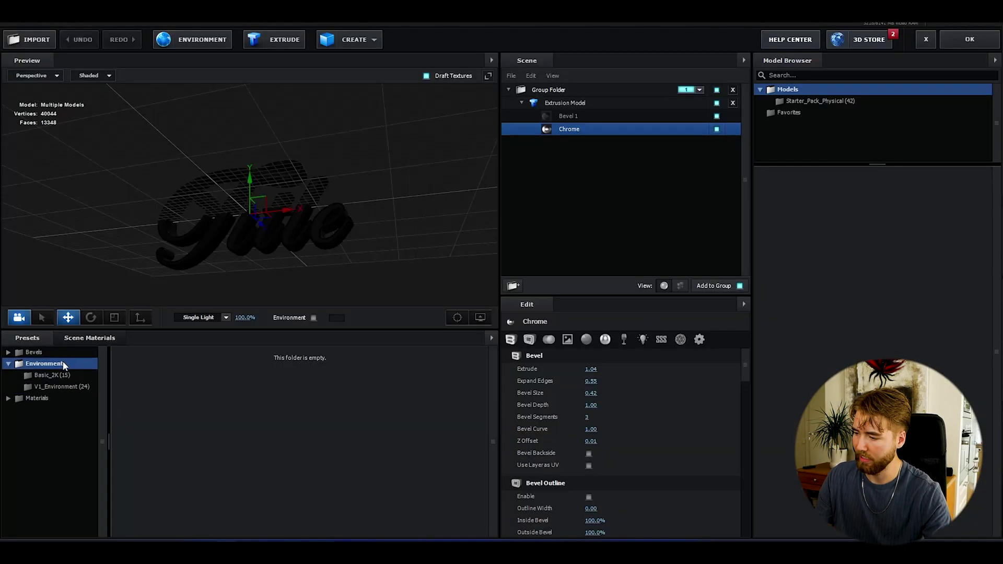
# - Light the outlined Title model with the Studio_blurred environment and accept the scene
pyautogui.click(67, 386)
pyautogui.click(454, 414)
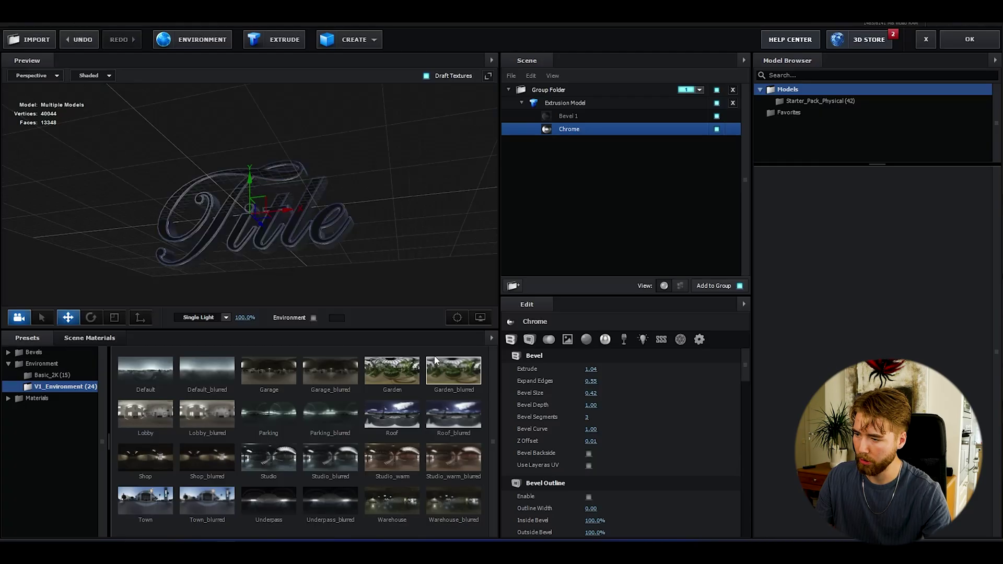
pyautogui.moveTo(353, 236); pyautogui.dragTo(429, 242)
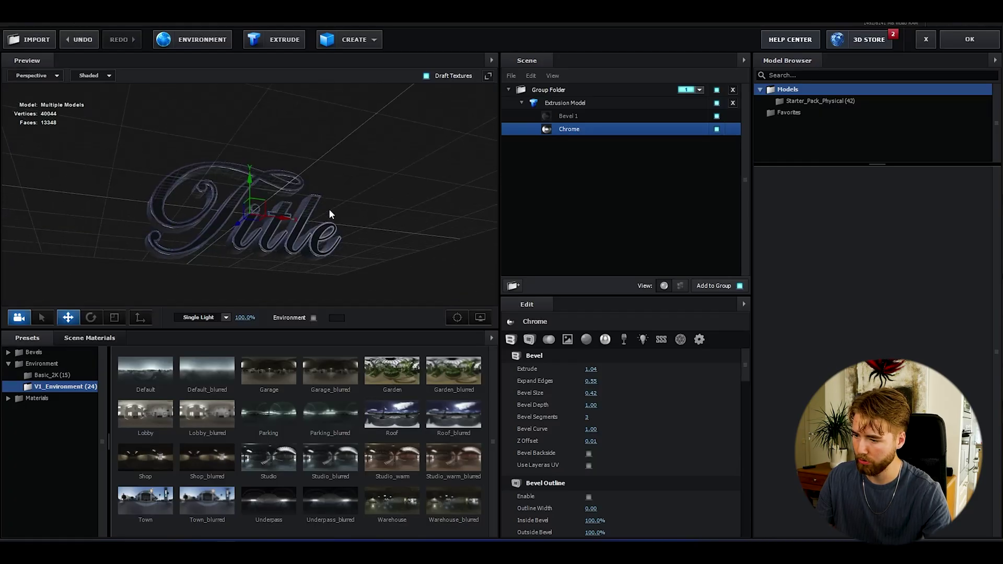
pyautogui.moveTo(328, 208); pyautogui.dragTo(337, 280)
pyautogui.click(337, 472)
pyautogui.click(969, 40)
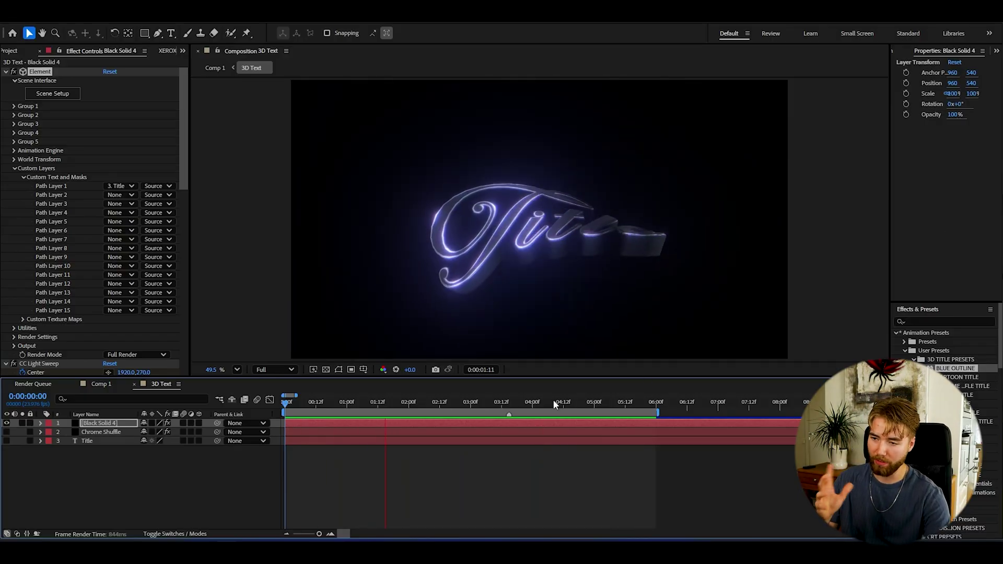
pyautogui.press('space')
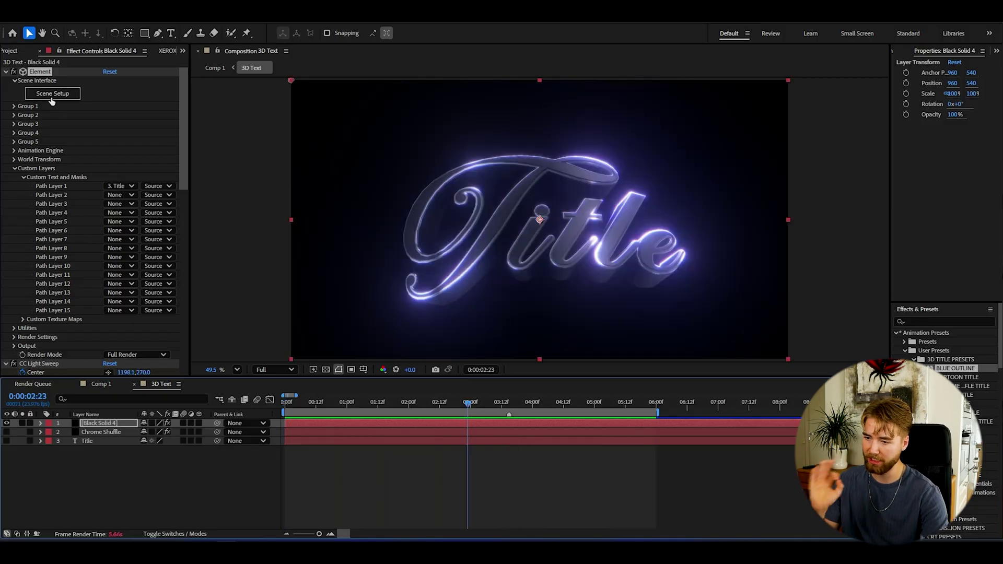
pyautogui.click(51, 97)
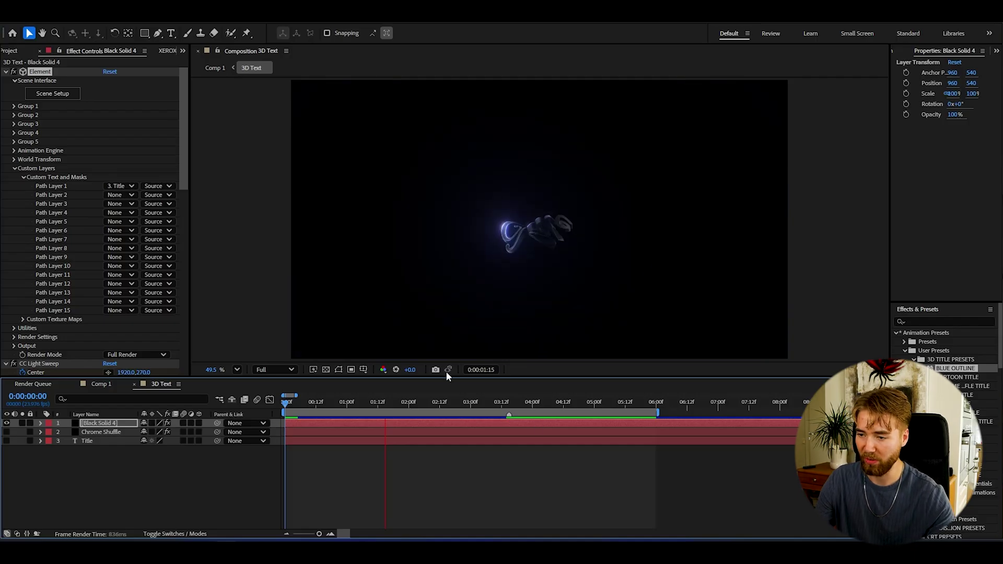
pyautogui.write('Outline')
# - Rename Black Solid 4 to Outline and create a new black solid
pyautogui.press('Return')
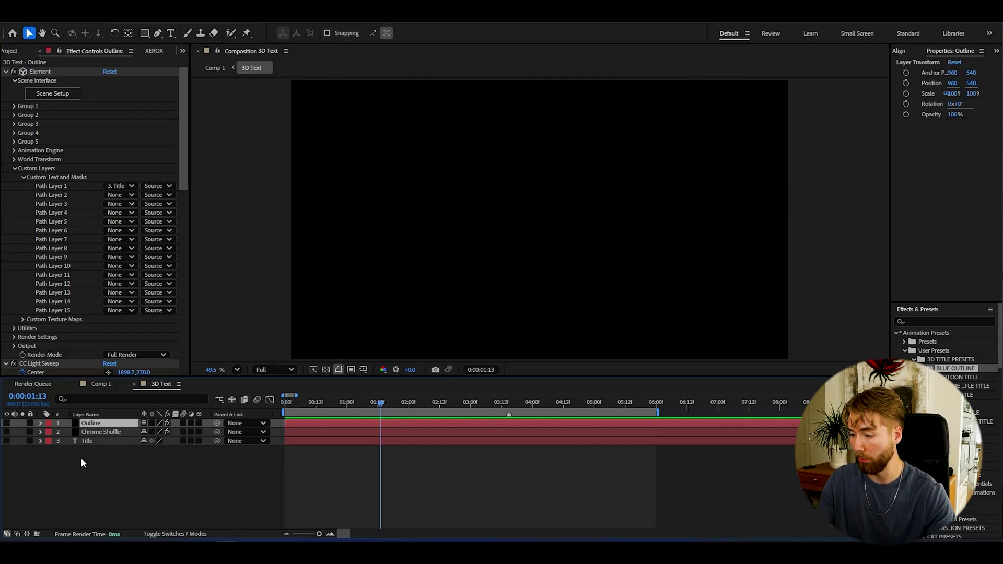
pyautogui.rightClick(81, 458)
pyautogui.moveTo(107, 328)
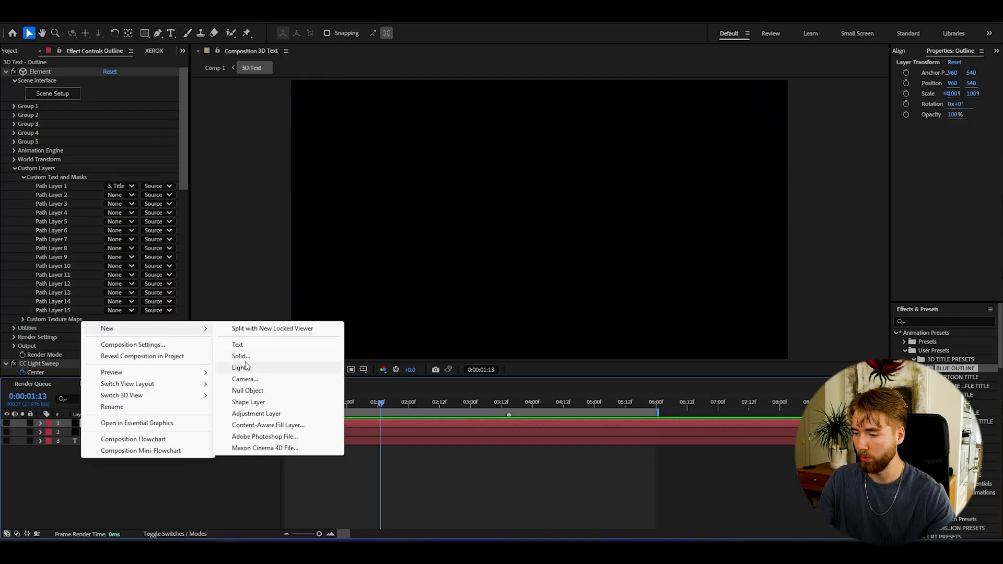
pyautogui.click(239, 356)
pyautogui.click(570, 376)
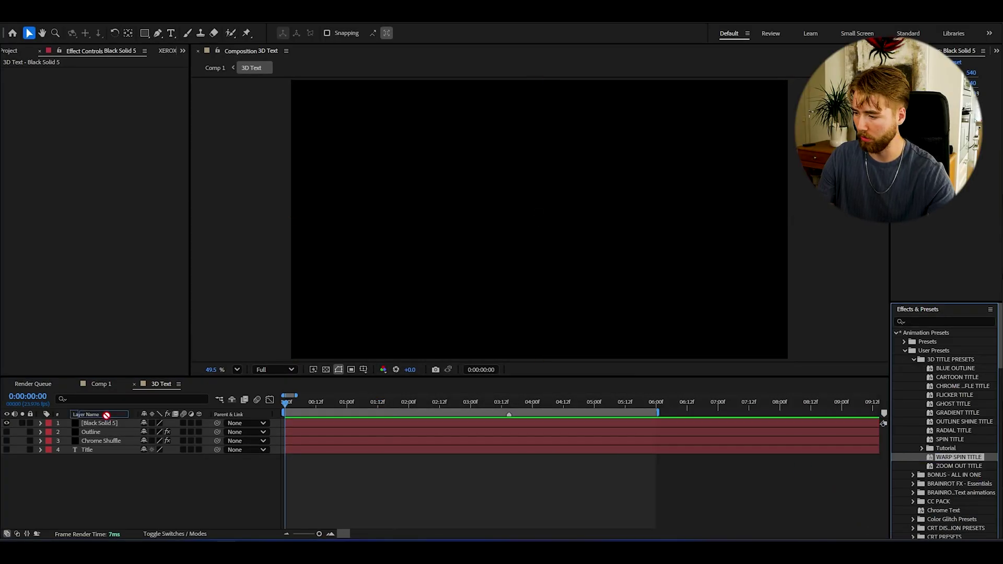
# - Apply the WARP SPIN TITLE preset to Black Solid 5 and inspect its 3D model
pyautogui.moveTo(931, 457); pyautogui.dragTo(101, 424)
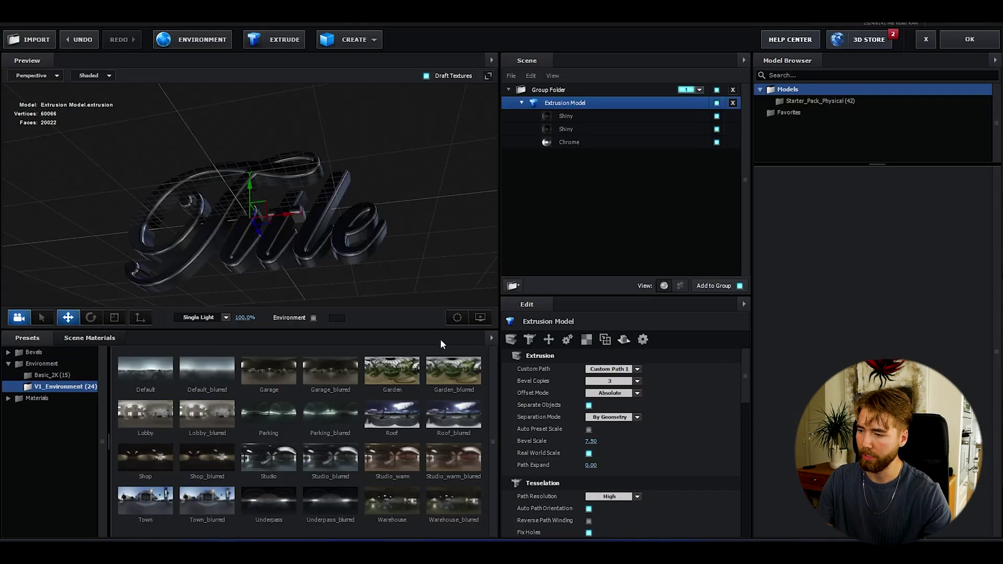
pyautogui.moveTo(440, 340)
pyautogui.mouseDown()
pyautogui.moveTo(441, 276)
pyautogui.moveTo(465, 245)
pyautogui.moveTo(420, 241)
pyautogui.moveTo(379, 257)
pyautogui.moveTo(397, 320)
pyautogui.moveTo(347, 257)
pyautogui.moveTo(470, 204)
pyautogui.mouseUp()
# - Accept the gold warp-spin scene and return to After Effects
pyautogui.click(998, 35)
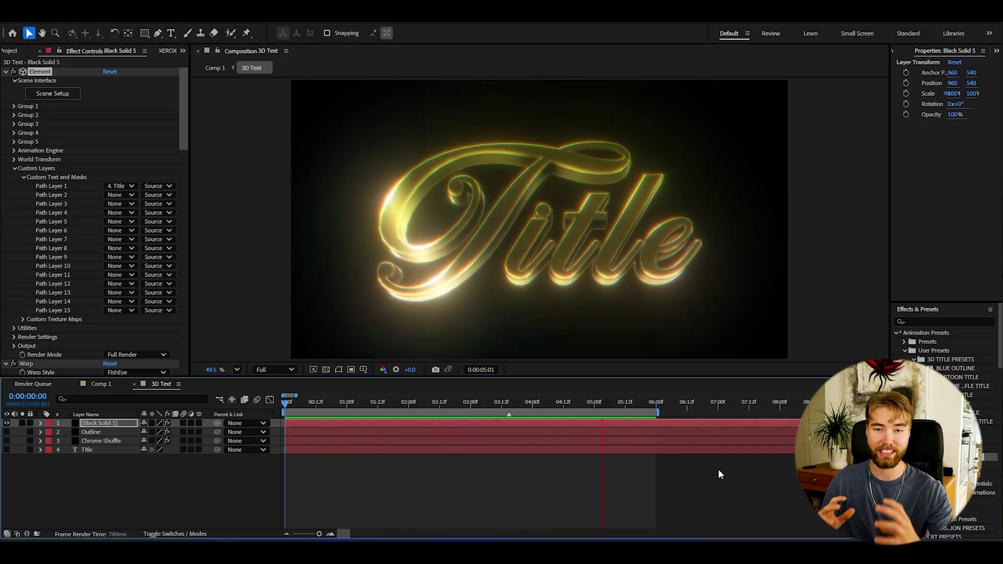
# - Recolour the gold Title purple by setting Hue/Saturation Master Hue to 1x+51.0°
pyautogui.click(403, 401)
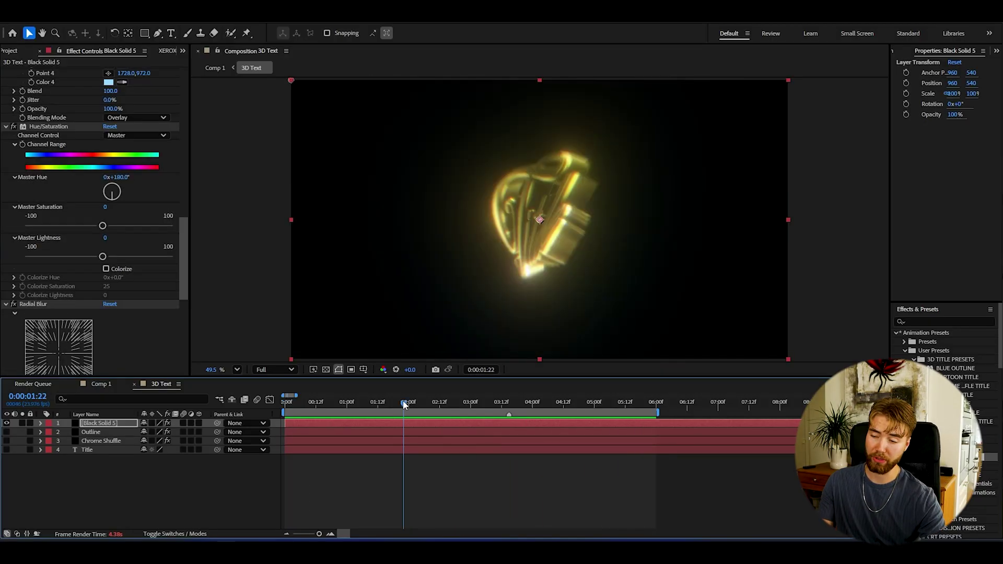
pyautogui.moveTo(403, 402)
pyautogui.mouseDown()
pyautogui.moveTo(377, 401)
pyautogui.moveTo(459, 392)
pyautogui.mouseUp()
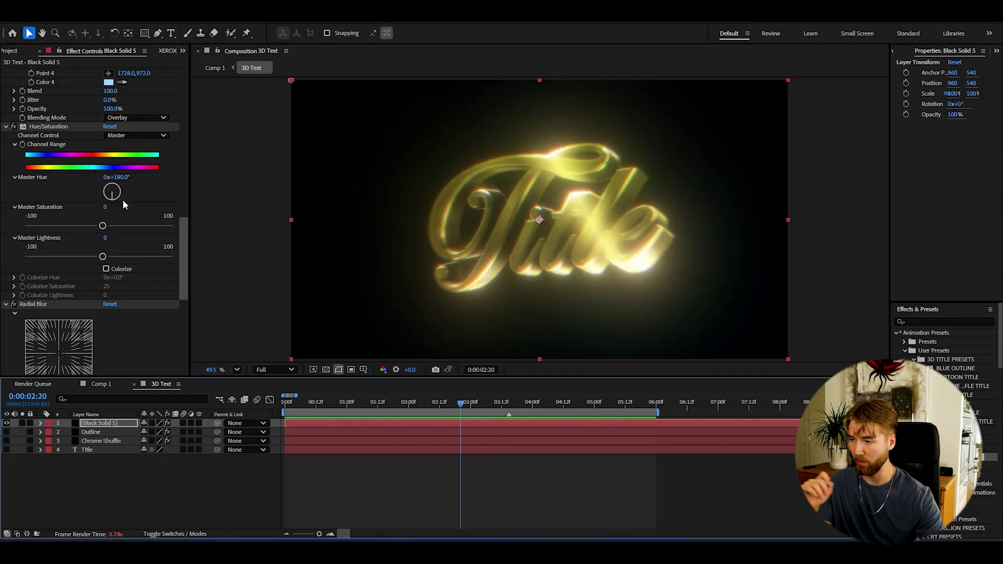
pyautogui.moveTo(111, 200); pyautogui.dragTo(103, 199)
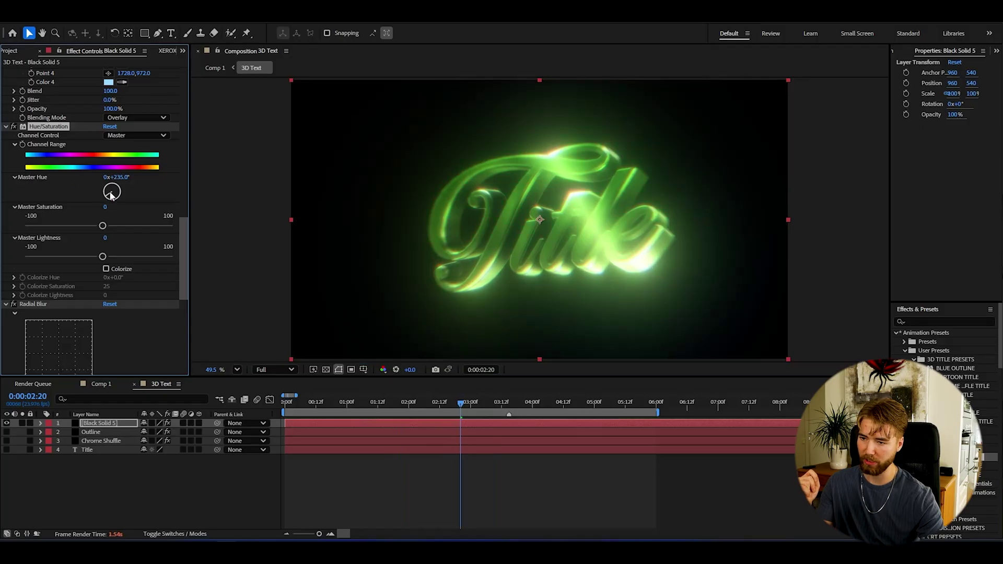
pyautogui.moveTo(111, 194)
pyautogui.mouseDown()
pyautogui.moveTo(131, 217)
pyautogui.moveTo(103, 232)
pyautogui.moveTo(90, 209)
pyautogui.moveTo(172, 179)
pyautogui.mouseUp()
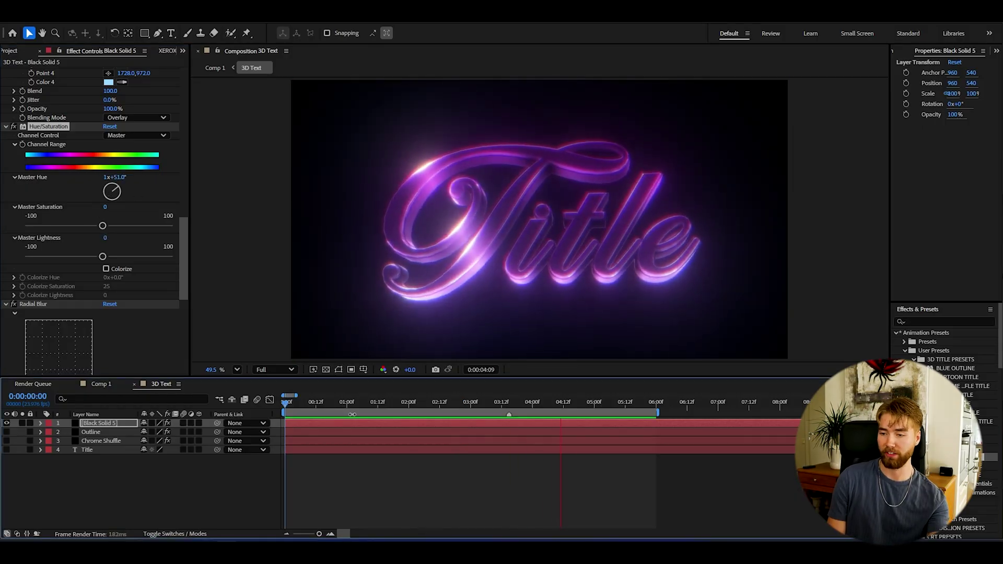